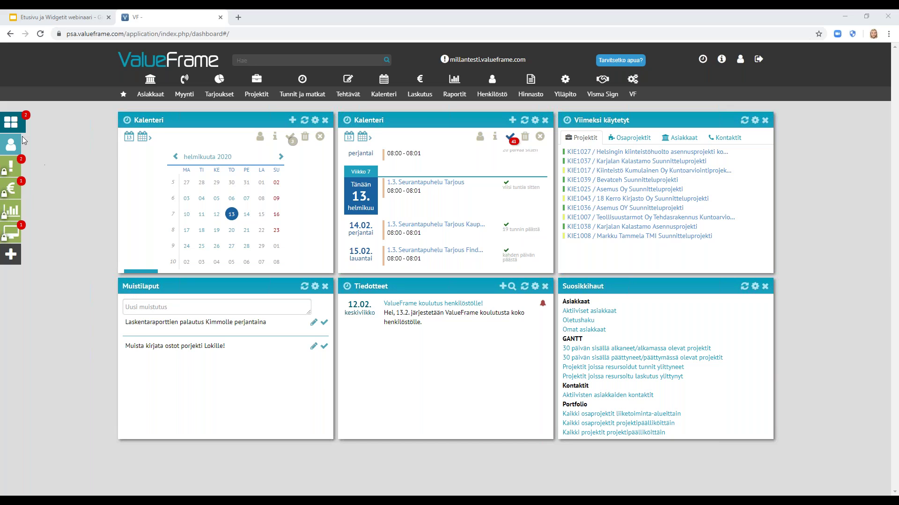
Look through the widgets on the Omat raportit, Hälytykset ja viestintä and Myynnin työpöytä dashboards.
mouse_move(10, 129)
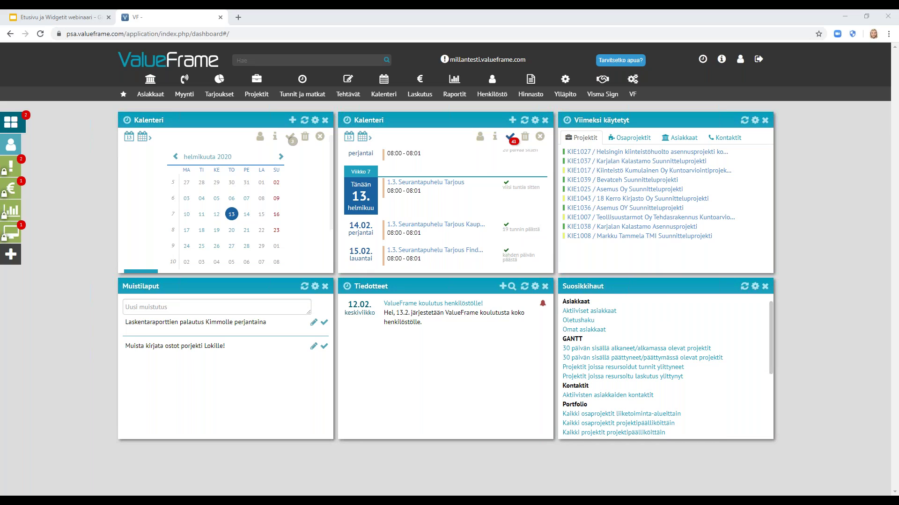
mouse_move(6, 149)
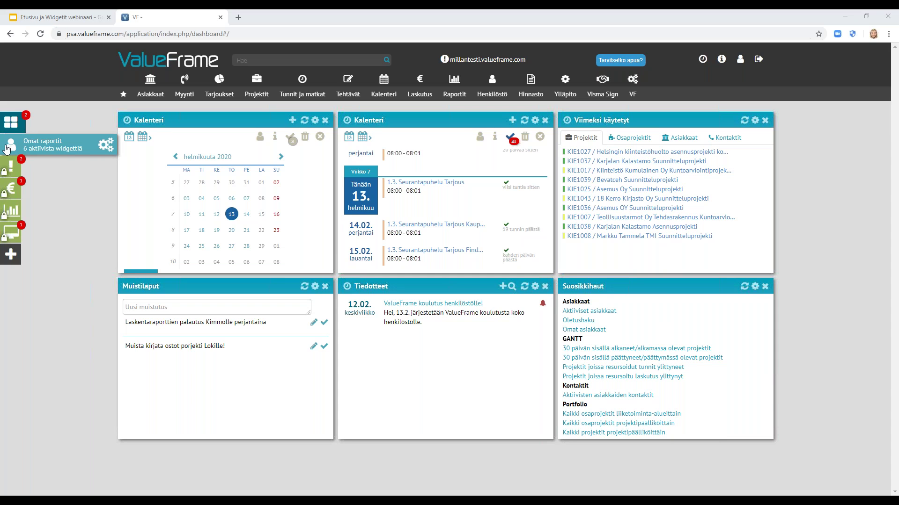
left_click(6, 148)
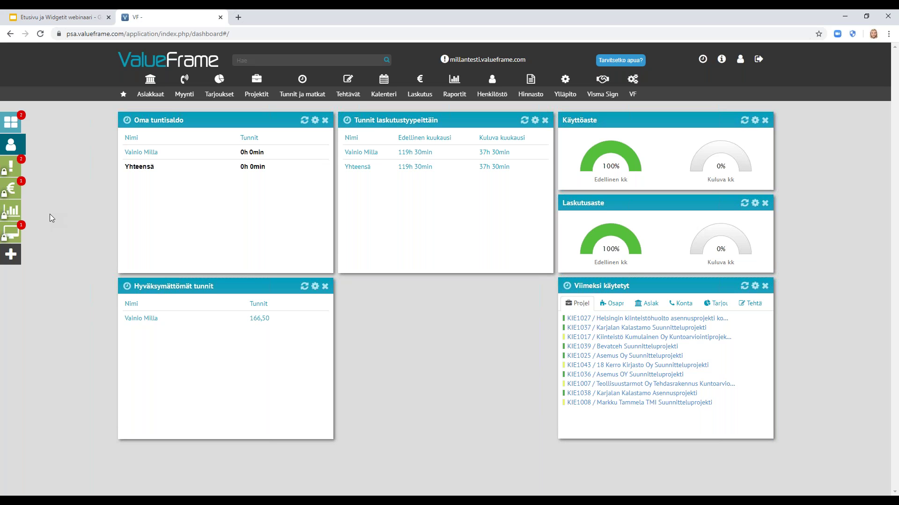
mouse_move(18, 167)
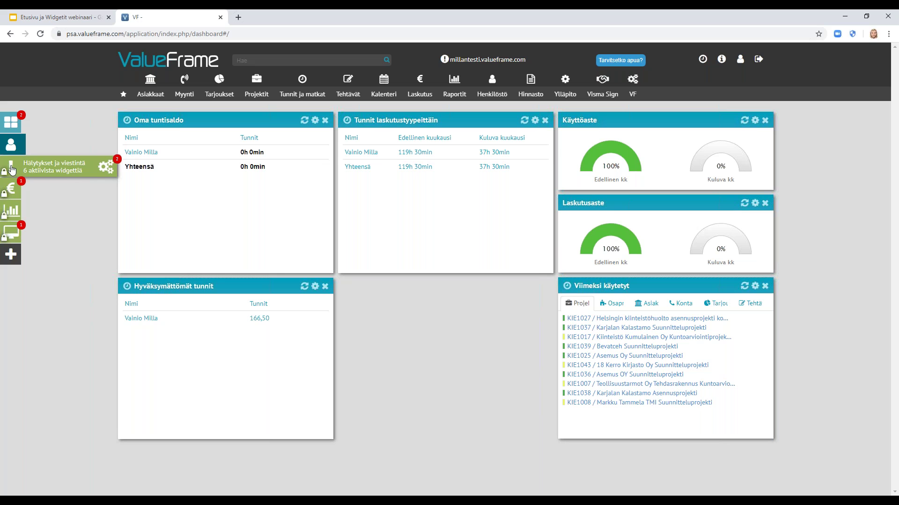
left_click(13, 169)
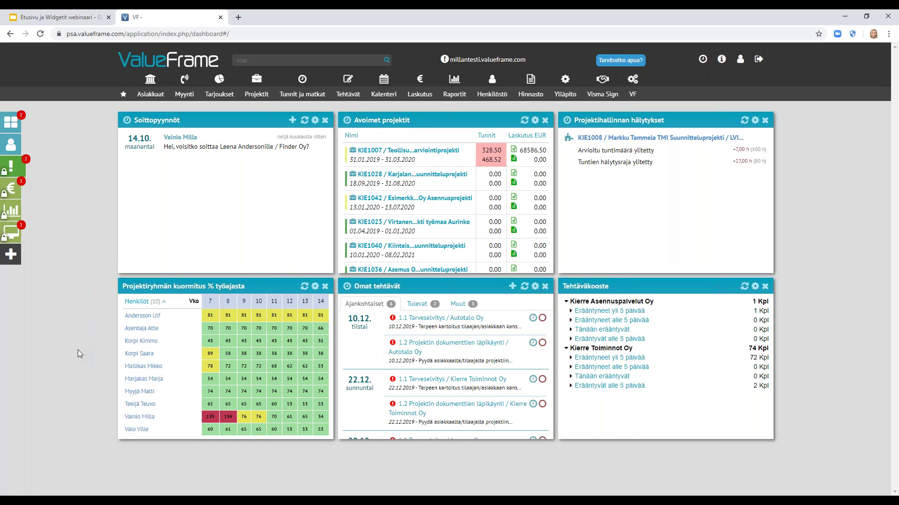
mouse_move(9, 192)
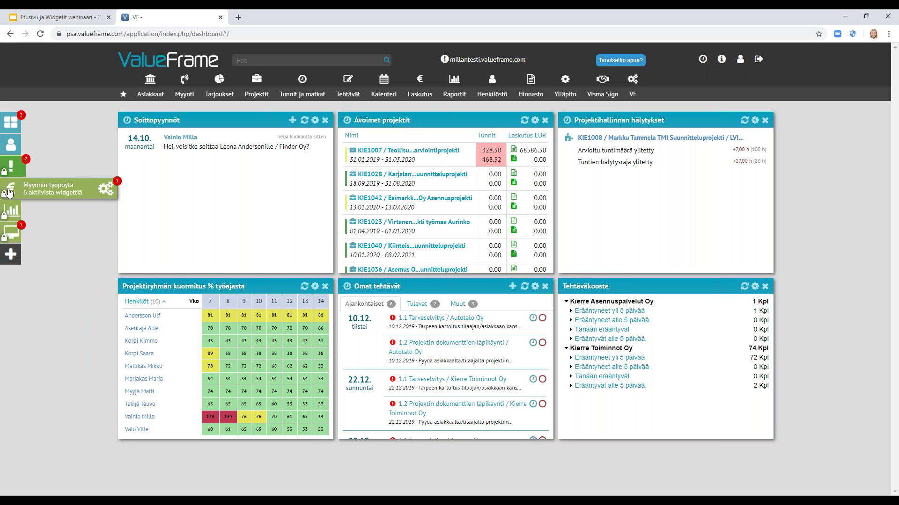
left_click(10, 192)
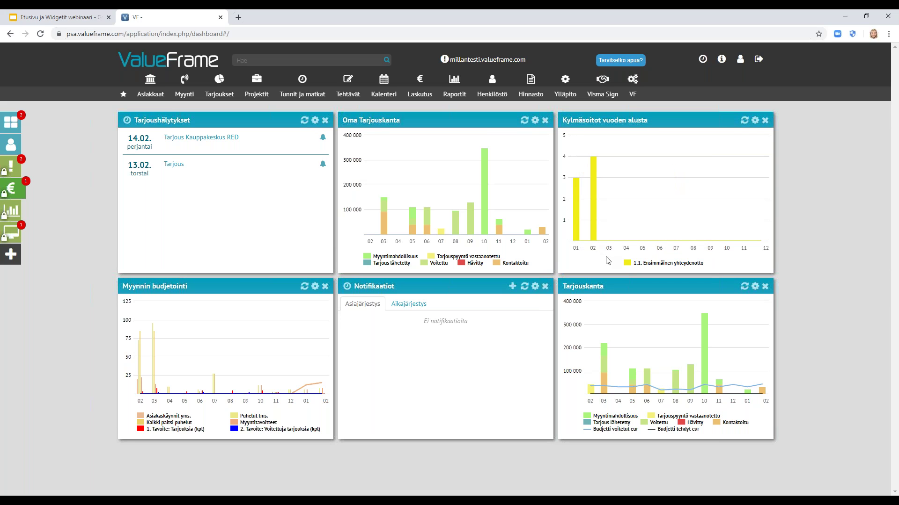
Examine the widgets on the Johdon raportit and Esimiesten työpöytä dashboards.
mouse_move(14, 216)
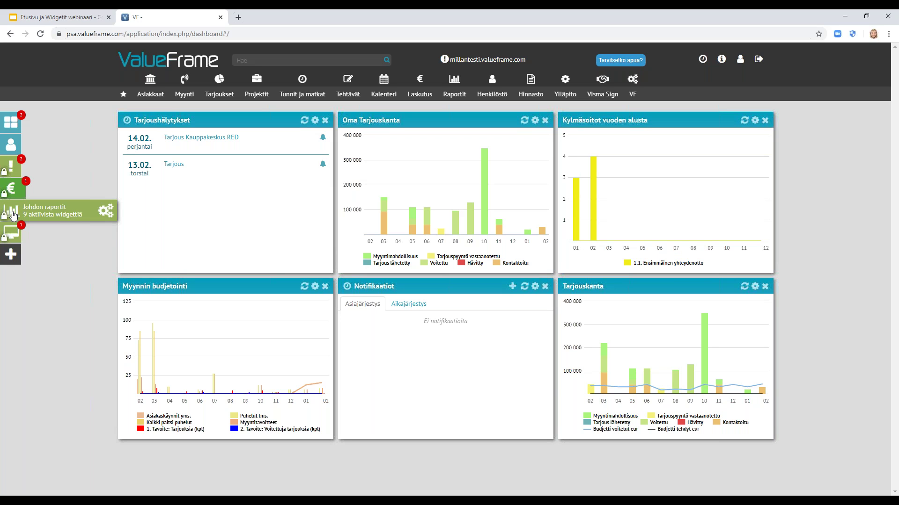
left_click(13, 215)
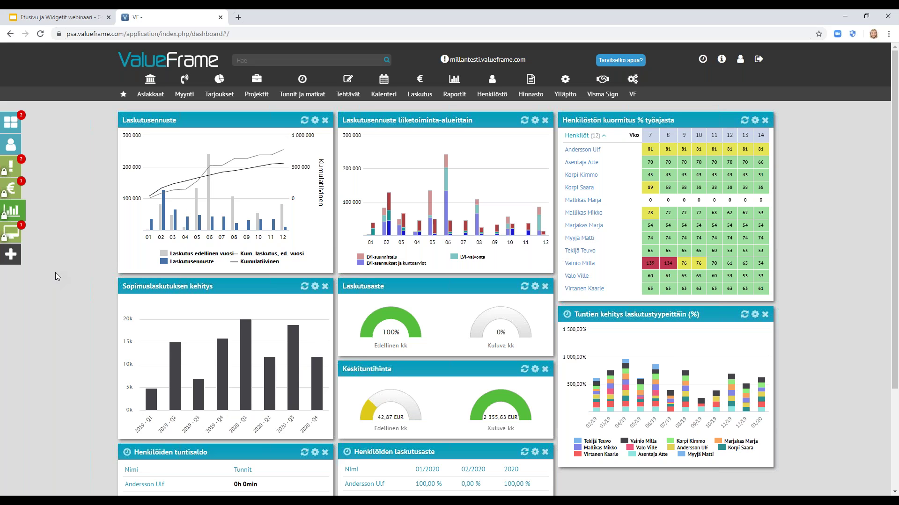
scroll(55, 272, "down", 2)
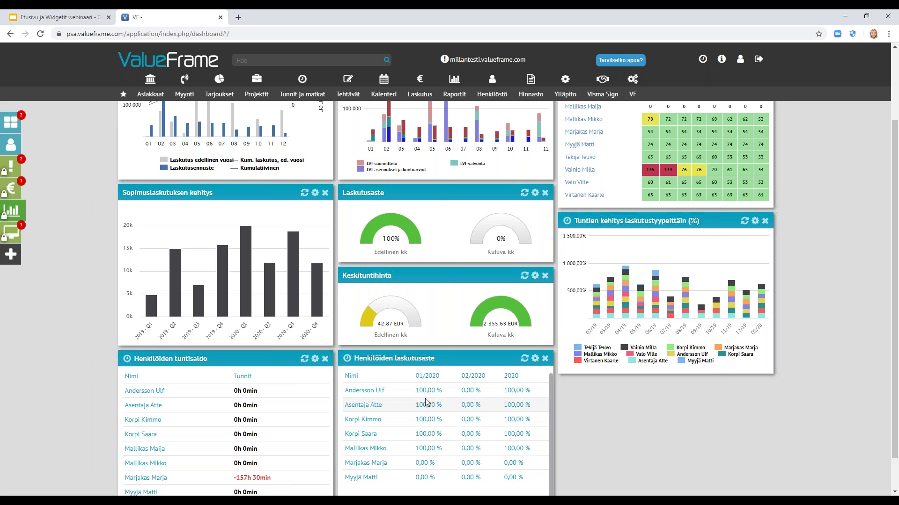
scroll(62, 346, "up", 2)
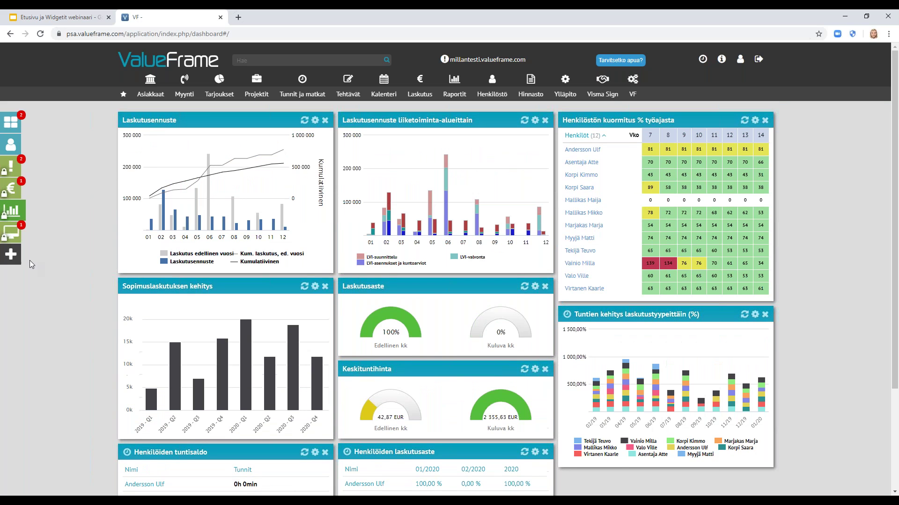
mouse_move(13, 236)
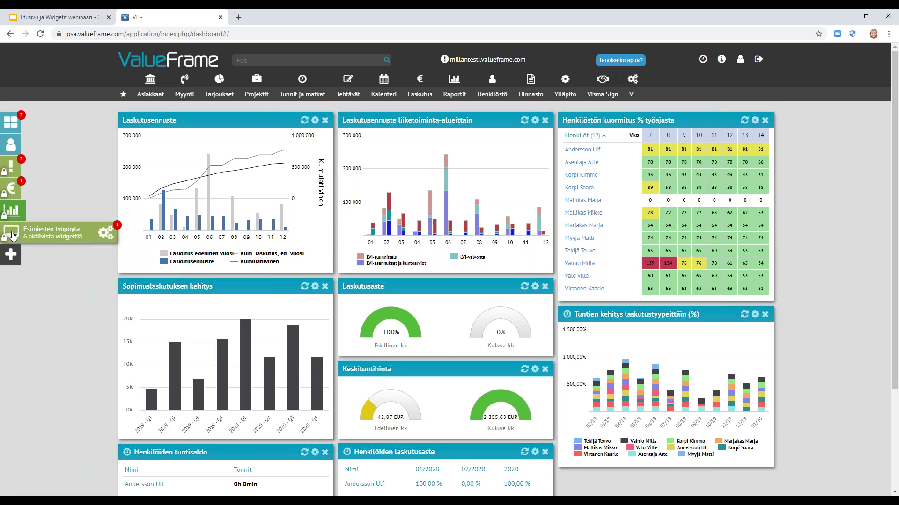
left_click(13, 236)
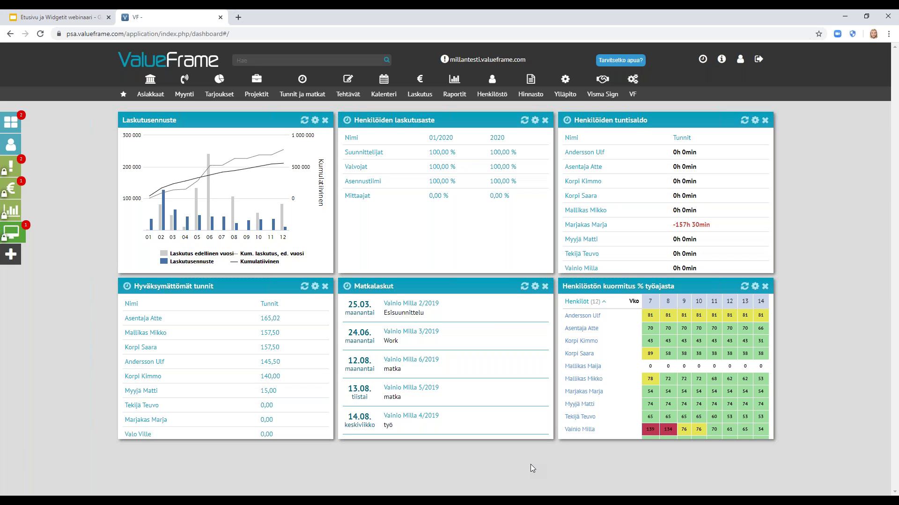
Create a new dashboard and name it with the owner's first name in the genitive followed by "työpöytä".
left_click(12, 261)
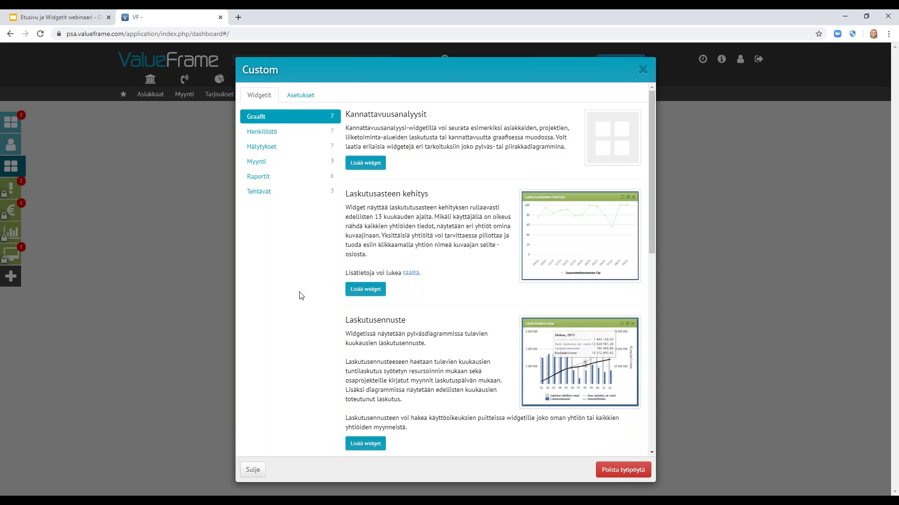
left_click(300, 96)
left_click(381, 116)
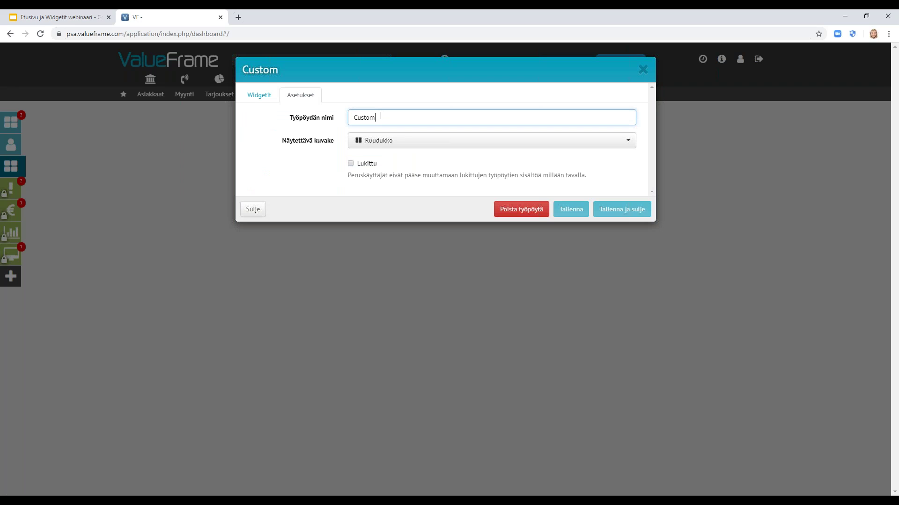
key("BackSpace")
key("BackSpace")
key("BackSpace")
key("BackSpace")
key("BackSpace")
key("BackSpace")
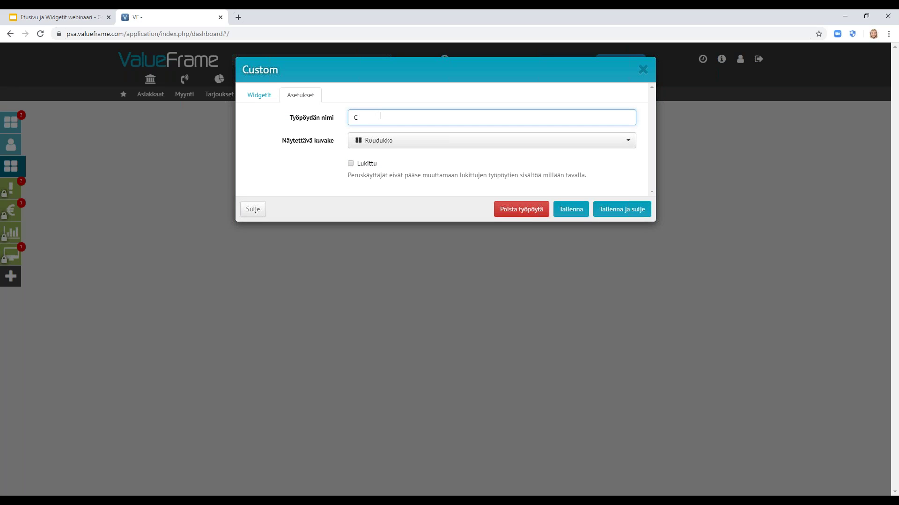
type("Millan työpöytä")
Set the new dashboard's icon to Henkilö and try out the Lukittu option, leaving it off.
left_click(415, 141)
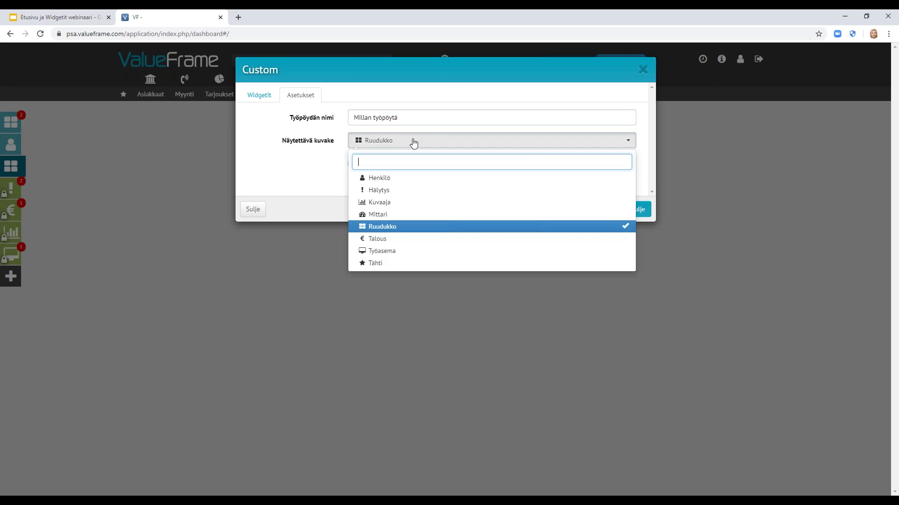
left_click(373, 179)
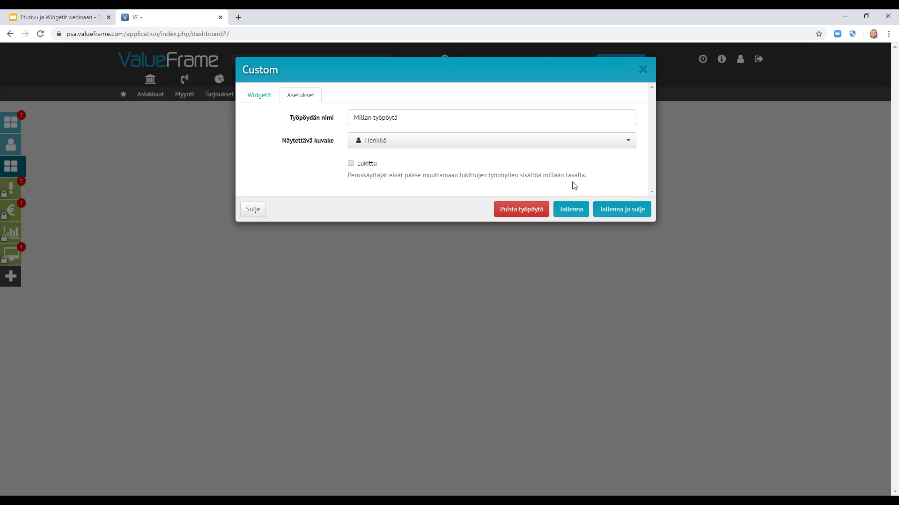
left_click(351, 165)
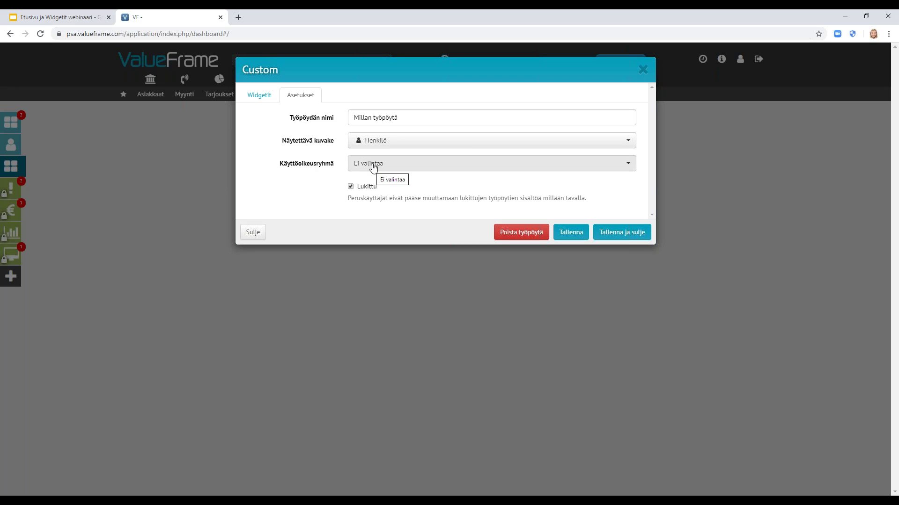
left_click(351, 187)
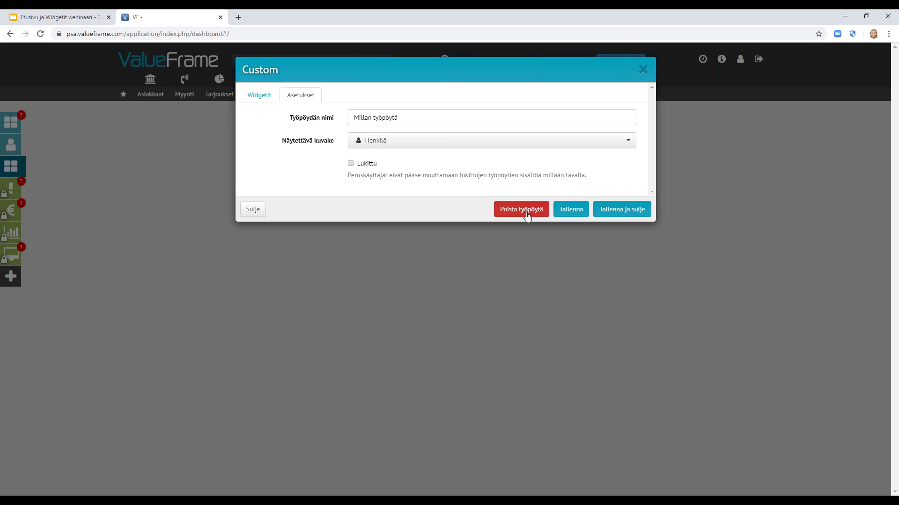
Add the Omat tehtävät widget from the Tehtävät category and the Avoimet projektit widget from the Hälytykset category.
left_click(255, 97)
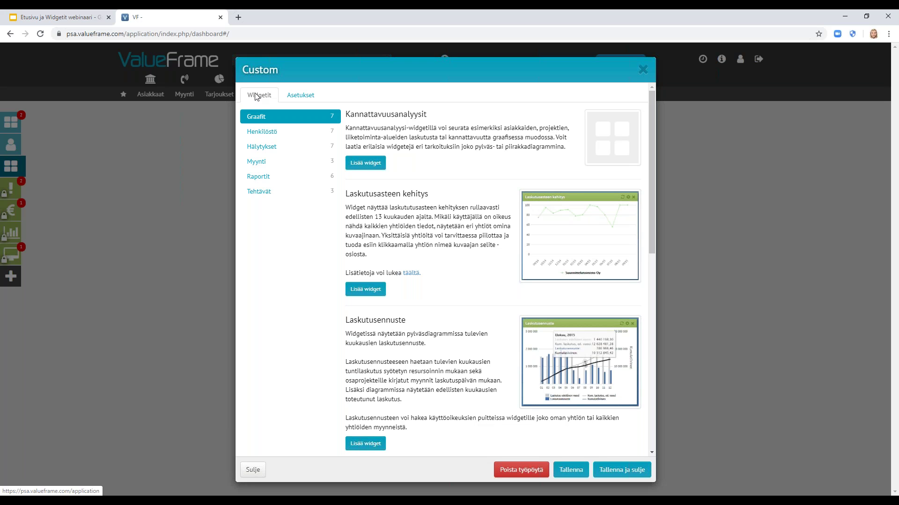
left_click(265, 197)
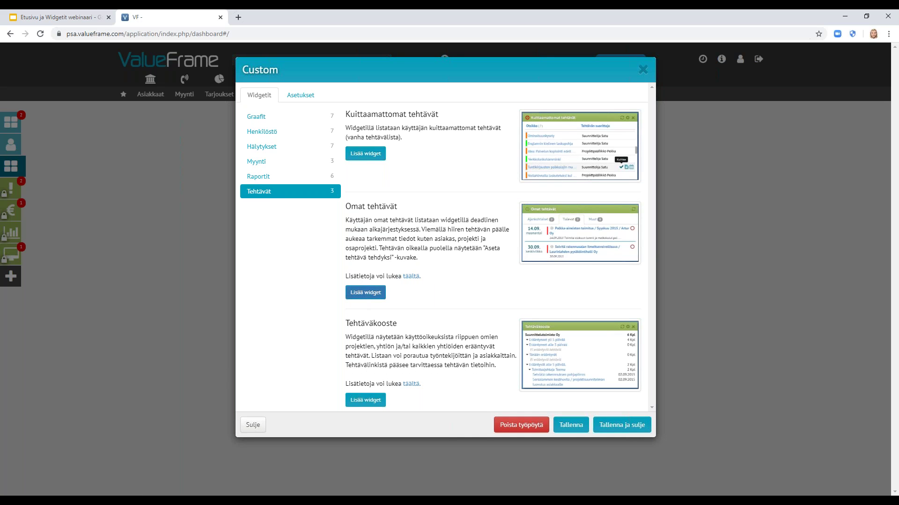
left_click(364, 294)
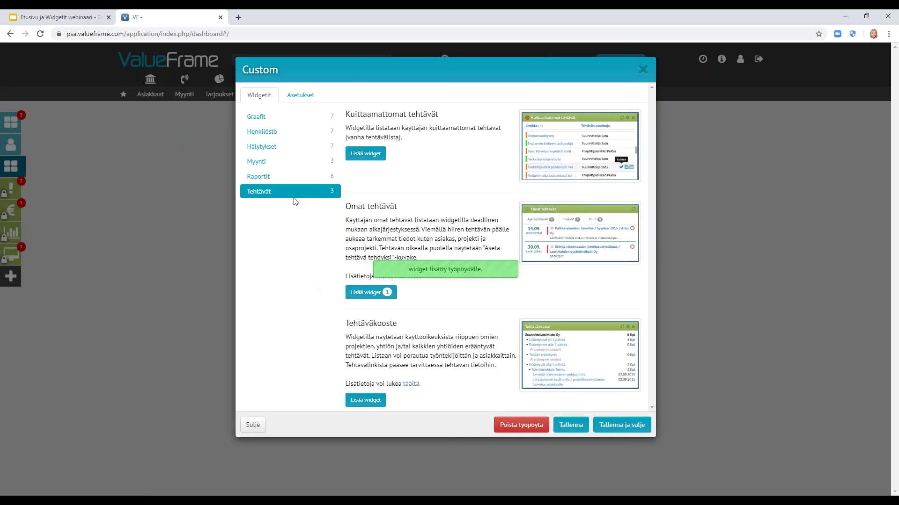
left_click(268, 147)
left_click(367, 164)
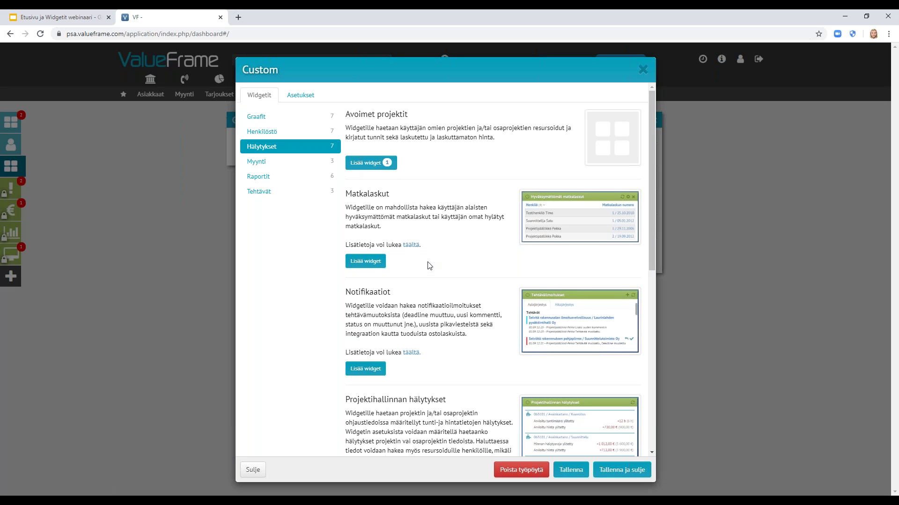
scroll(429, 266, "down", 1)
scroll(429, 266, "up", 1)
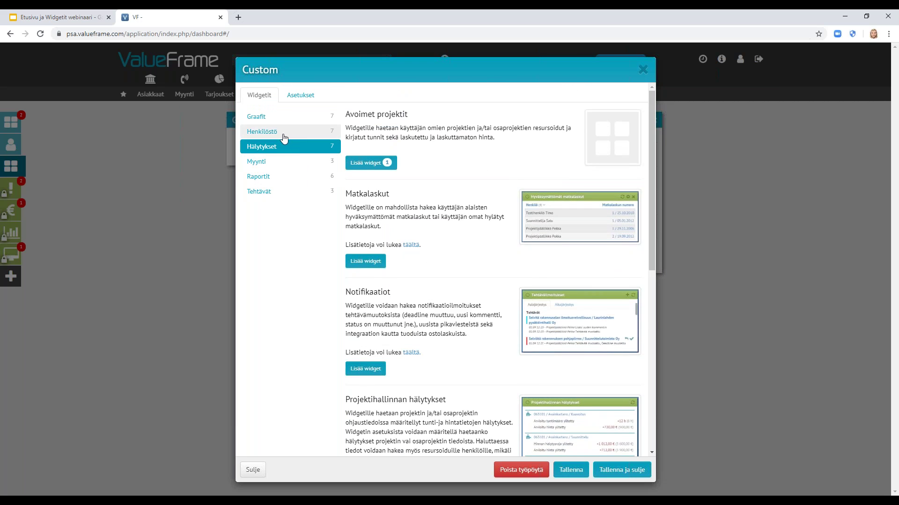
Add the Henkilöiden tuntisaldo and Henkilöiden laskutusaste report widgets, and save the new dashboard.
left_click(284, 138)
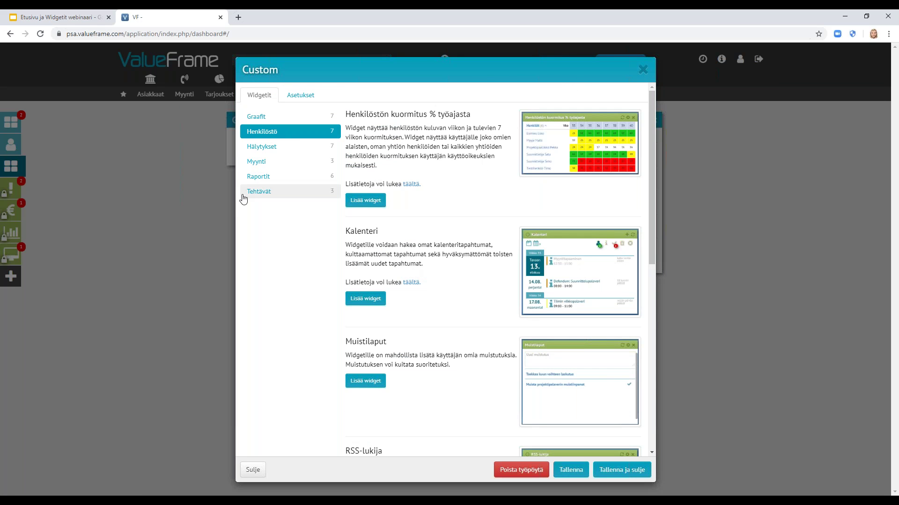
left_click(265, 176)
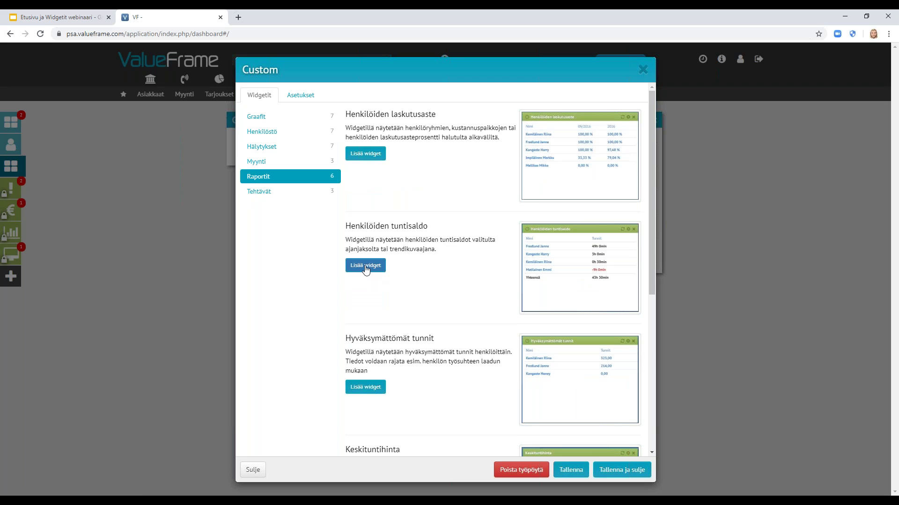
left_click(366, 267)
left_click(366, 154)
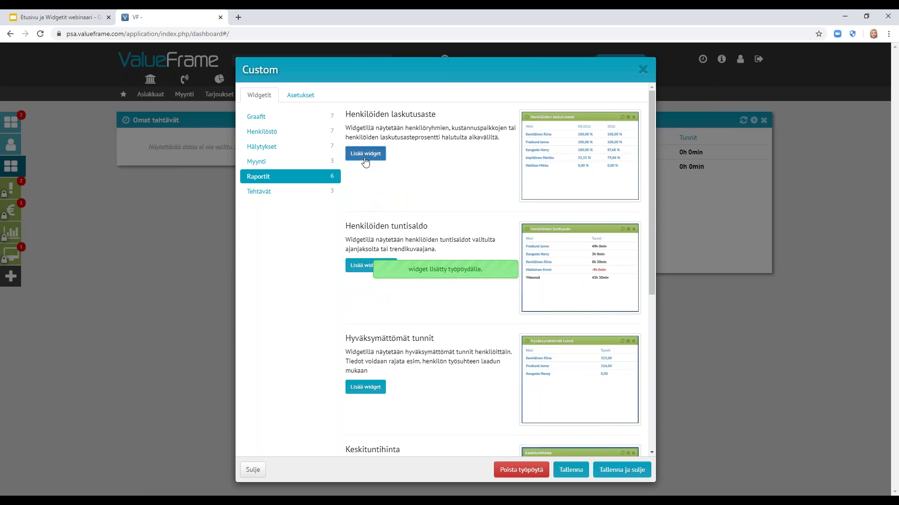
left_click(629, 475)
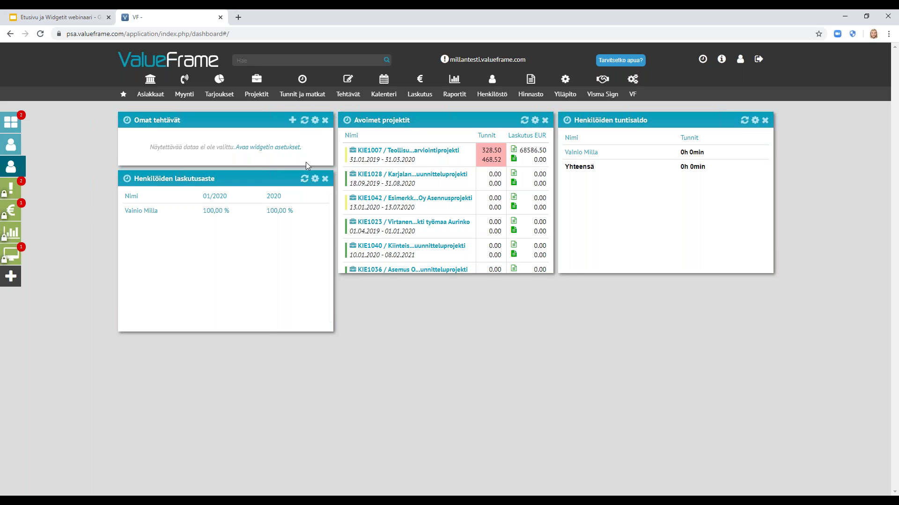
Configure the Omat tehtävät widget to show Tulevat tehtävät, with all upcoming tasks and condensed task details enabled, and save it.
left_click(315, 121)
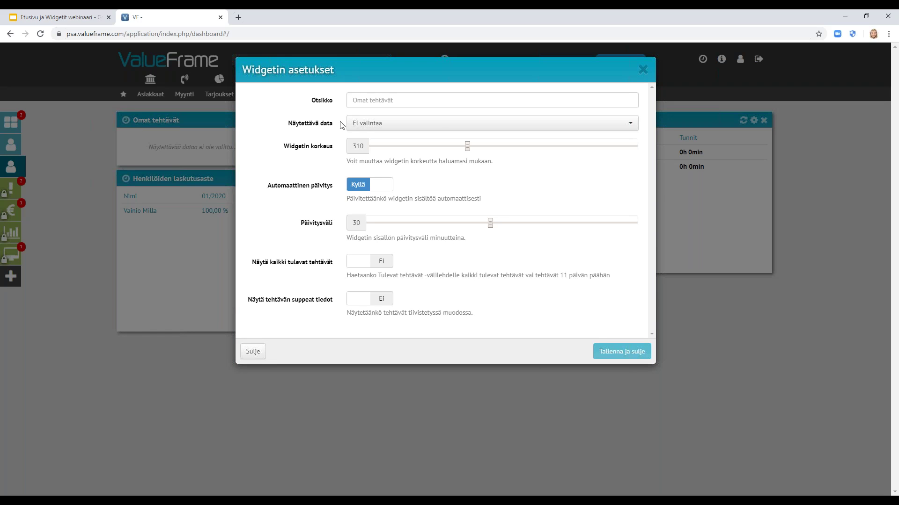
left_click(438, 122)
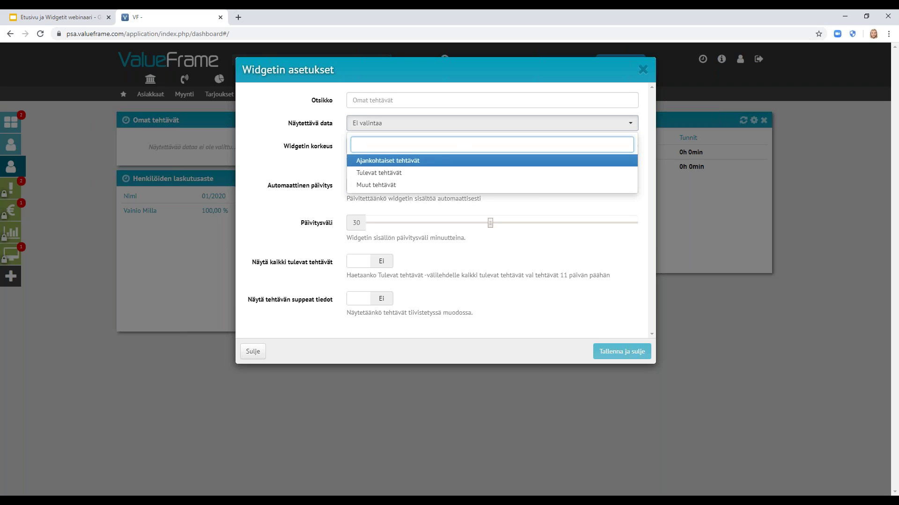
left_click(397, 173)
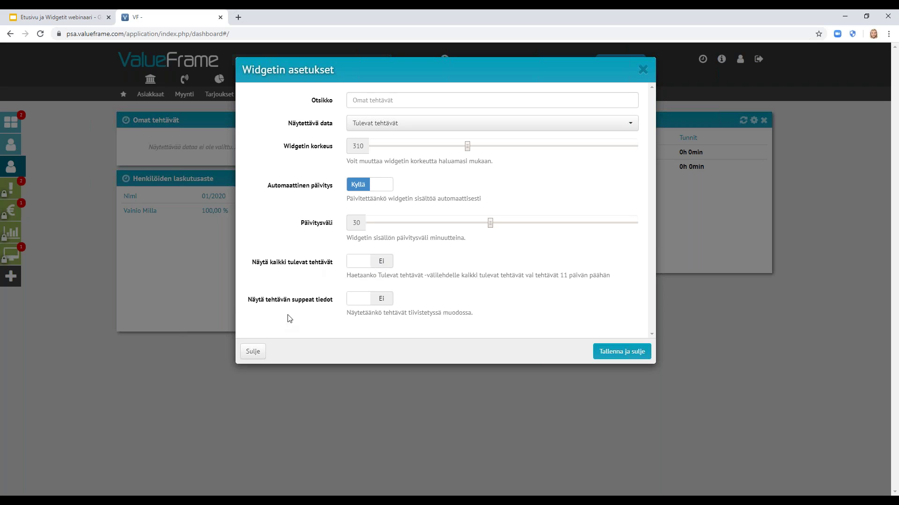
left_click(381, 261)
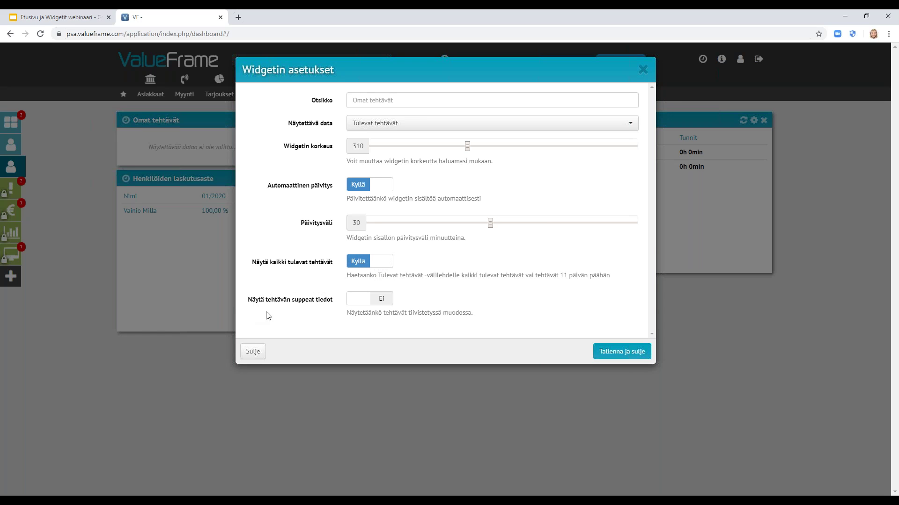
left_click(388, 301)
left_click(622, 354)
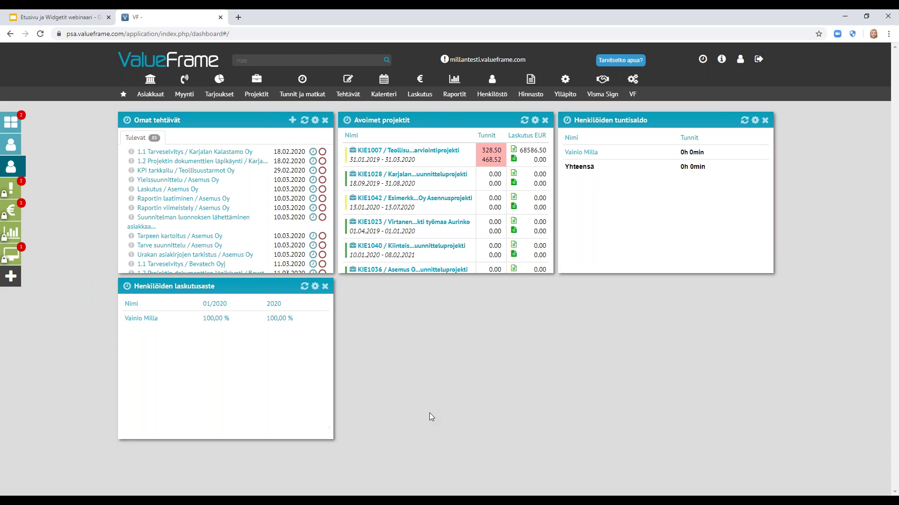
Remove the Henkilöiden laskutusaste widget from the dashboard and move the Omat tehtävät widget after Henkilöiden tuntisaldo.
left_click(324, 286)
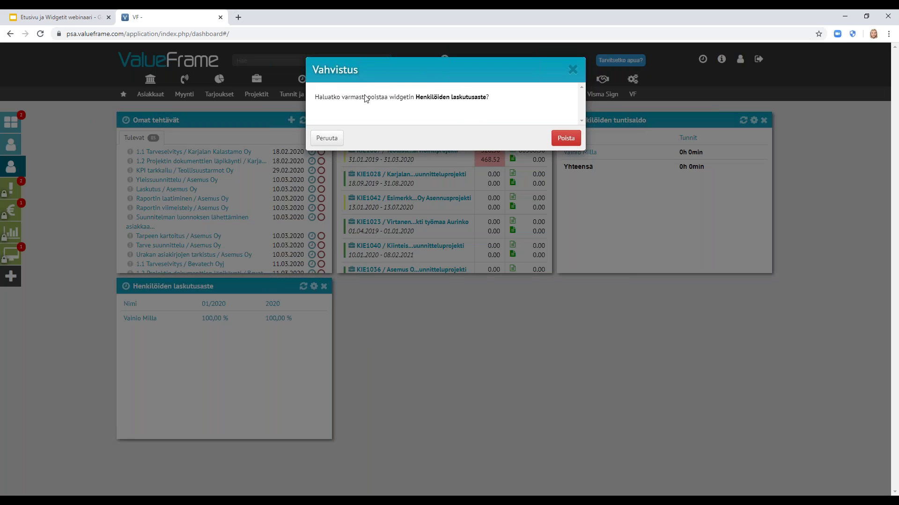
left_click(564, 140)
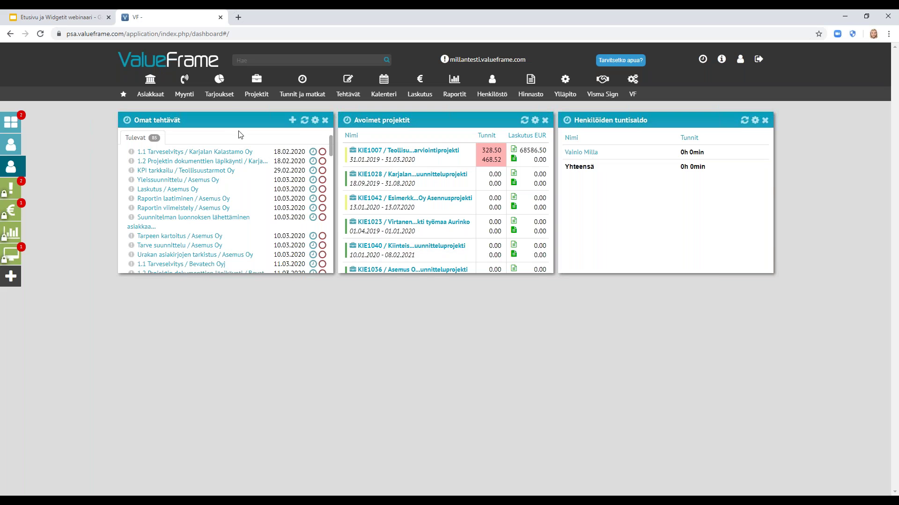
left_click_drag(223, 119, 438, 195)
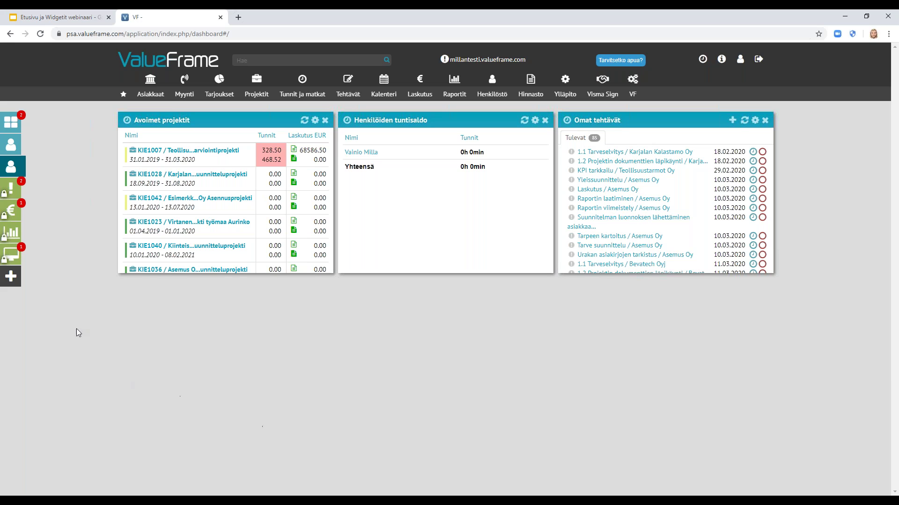
Review the Graafit widgets available for the personal dashboard without adding any, and close its settings.
mouse_move(12, 168)
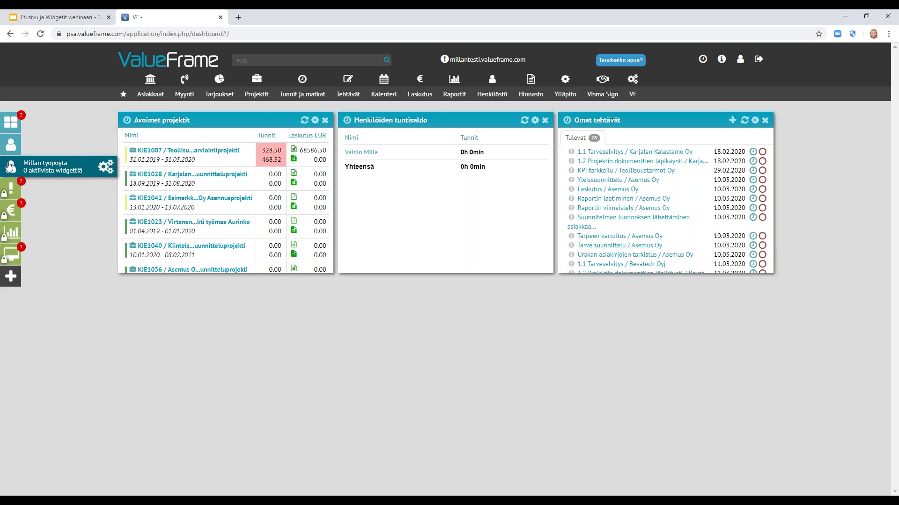
left_click(106, 167)
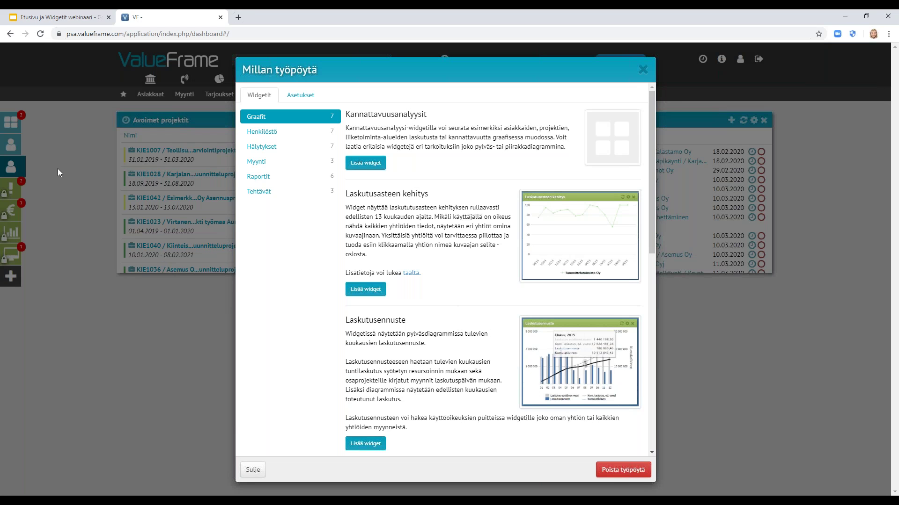
scroll(407, 154, "down", 7)
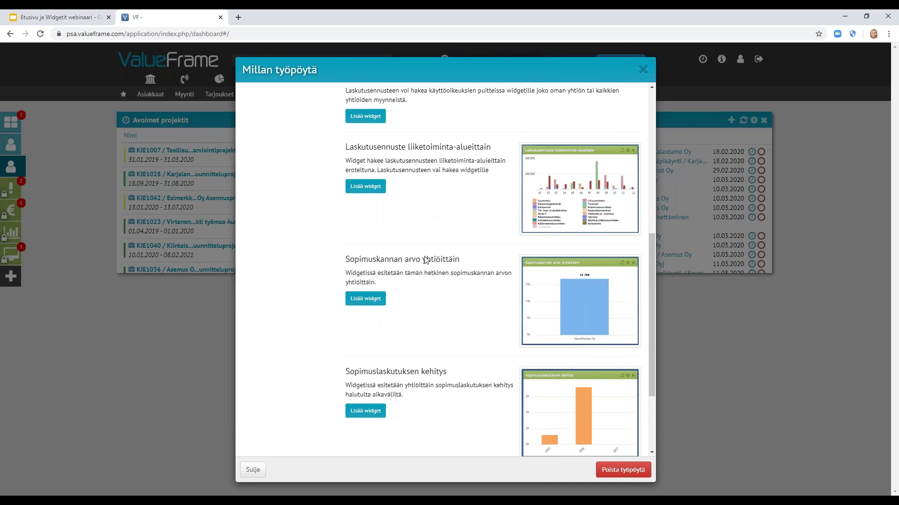
scroll(425, 260, "down", 3)
scroll(425, 260, "up", 10)
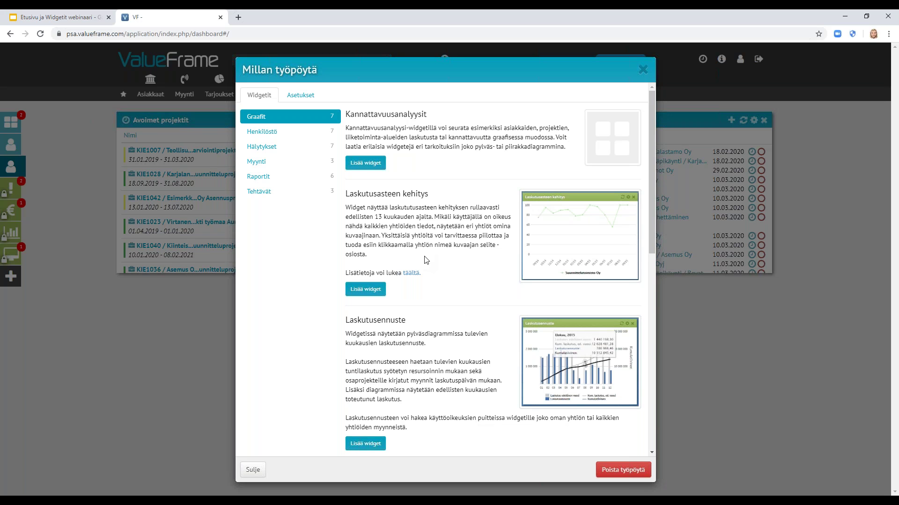
left_click(643, 71)
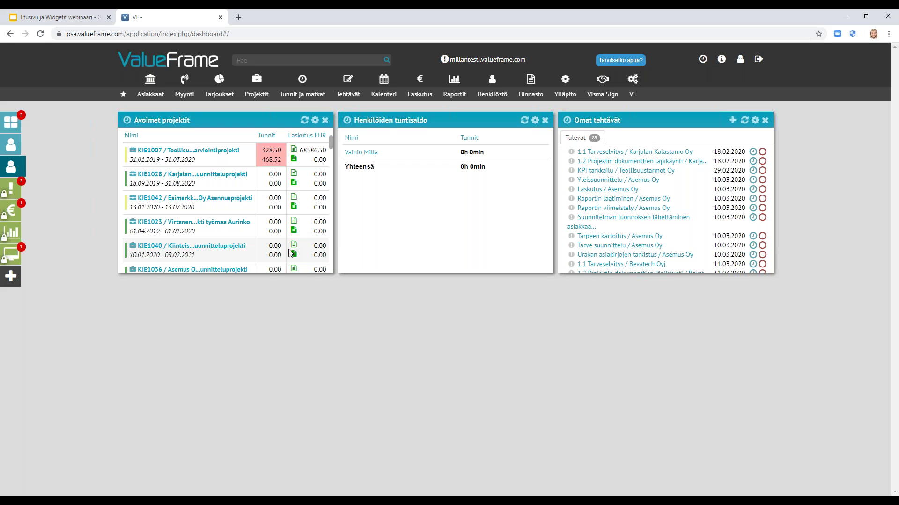
Enable Lukittu for the personal dashboard, assign it to the Peruskäyttöoikeus user group, and save its settings.
mouse_move(87, 171)
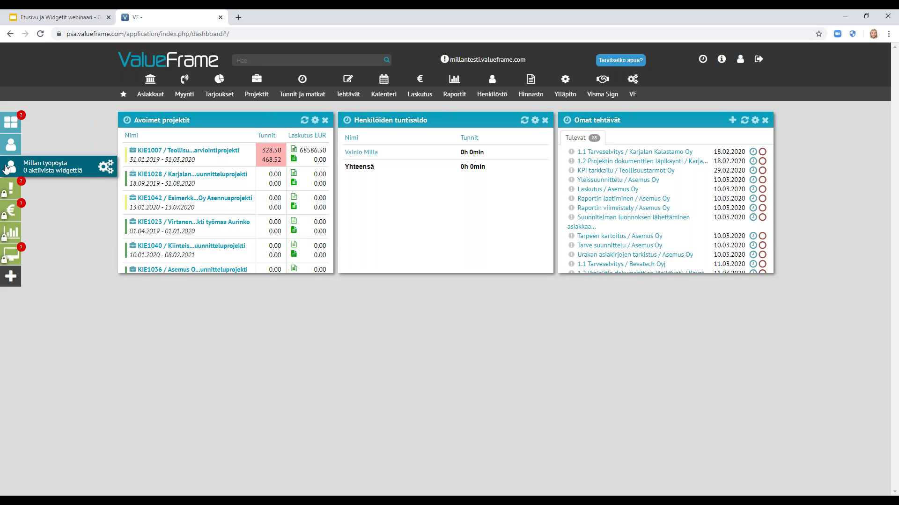
left_click(107, 167)
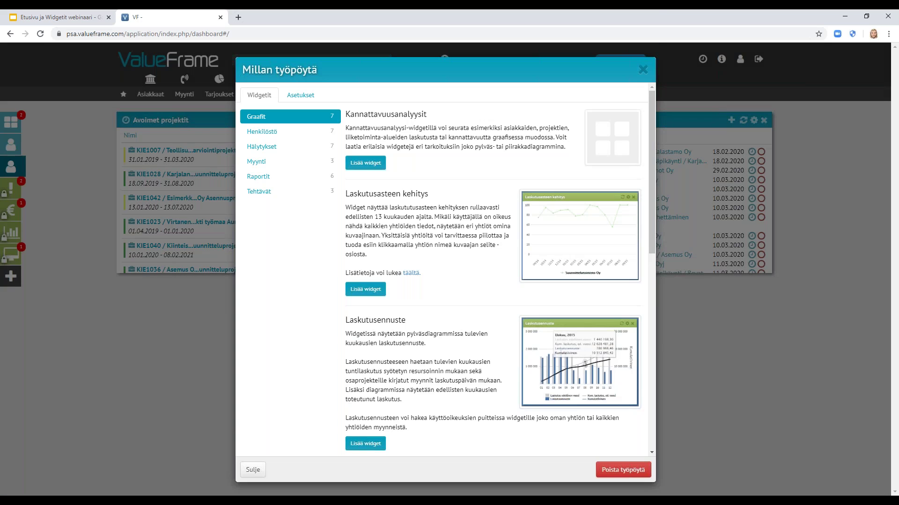
left_click(293, 95)
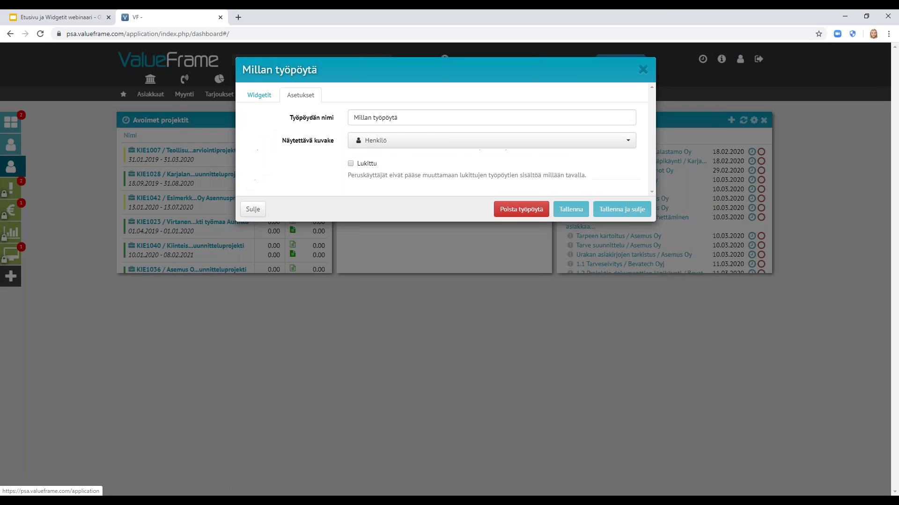
left_click(350, 164)
left_click(387, 165)
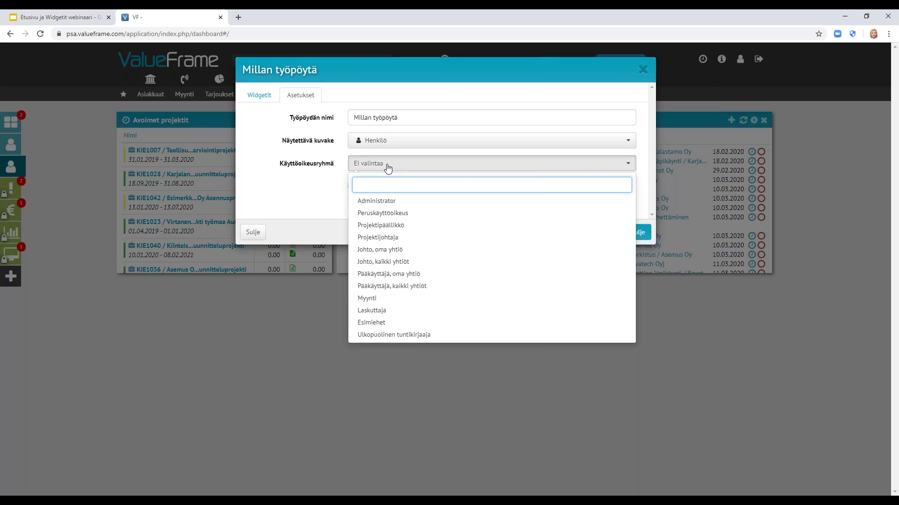
left_click(372, 213)
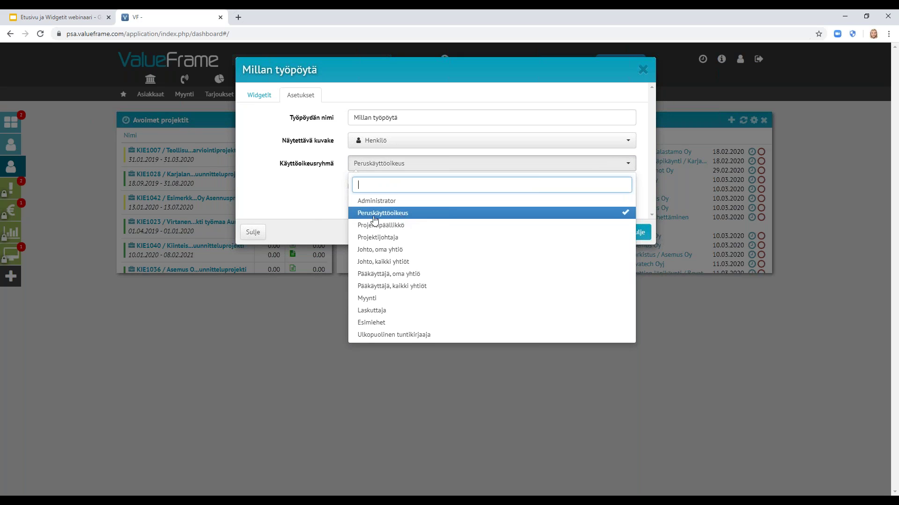
left_click(293, 203)
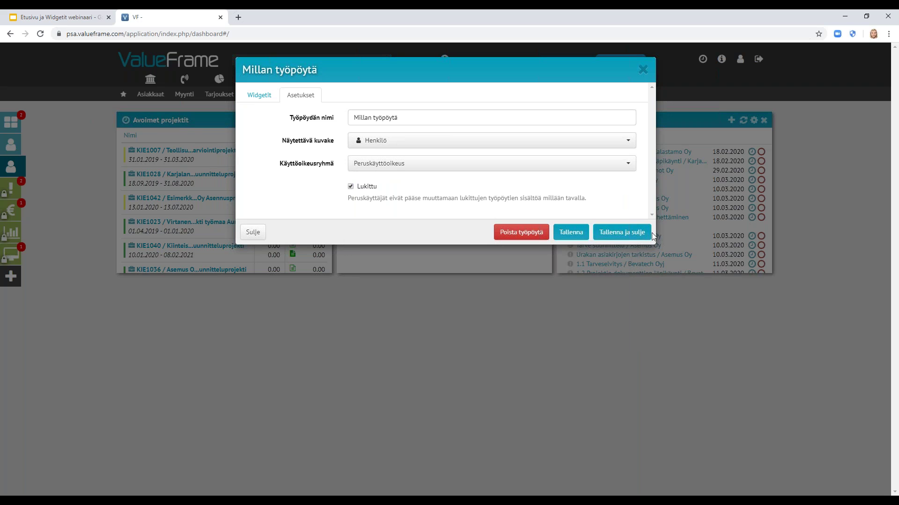
left_click(637, 234)
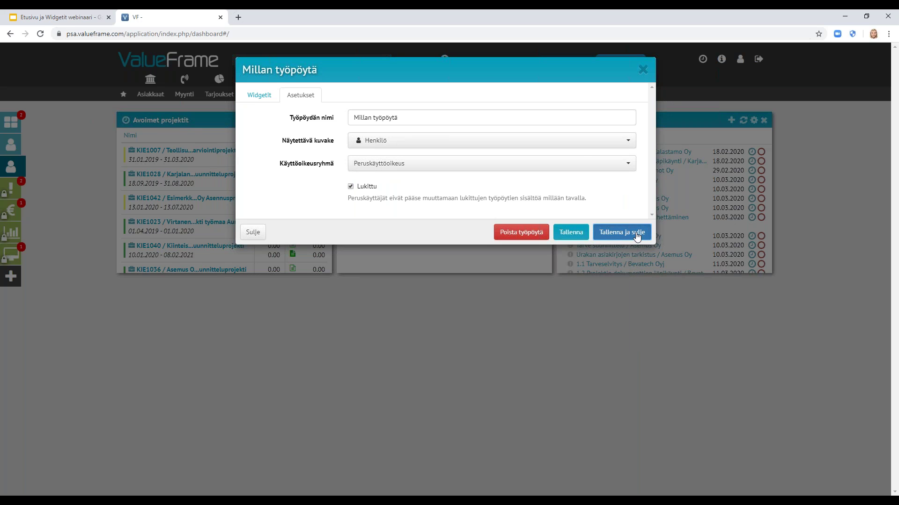
On Myynnin työpöytä, add activities 1.2. Kartoitustapaaminen, 1.3. Seurantapuhelu and 1.4. Tarjouksen esittely to the Kylmäsoitot vuoden alusta widget and save it.
mouse_move(7, 263)
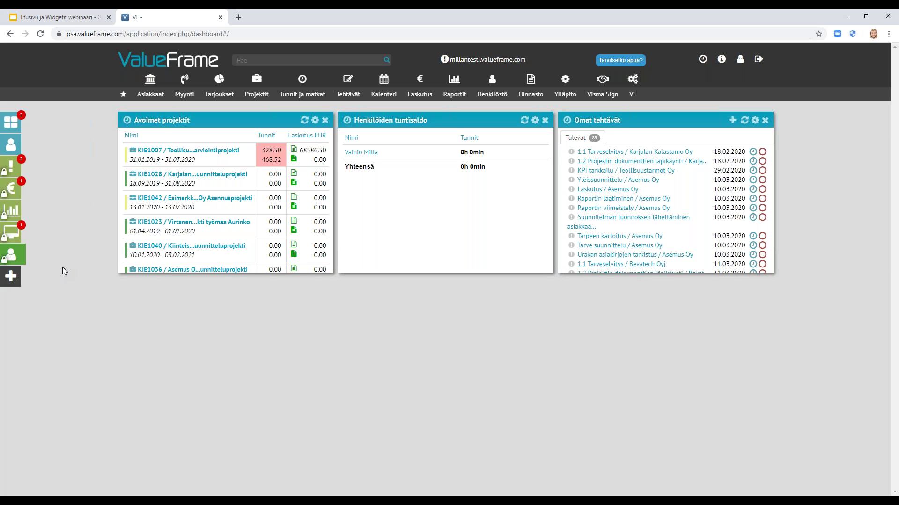
mouse_move(80, 260)
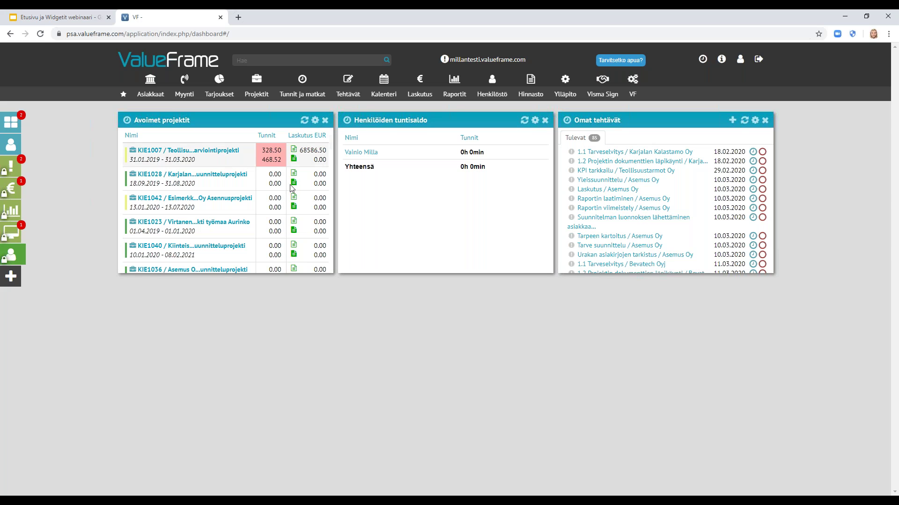
mouse_move(10, 234)
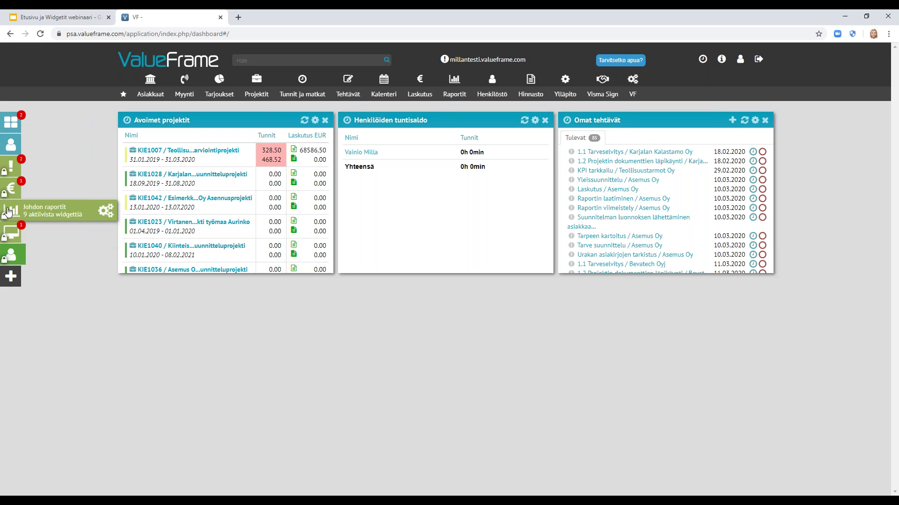
left_click(7, 192)
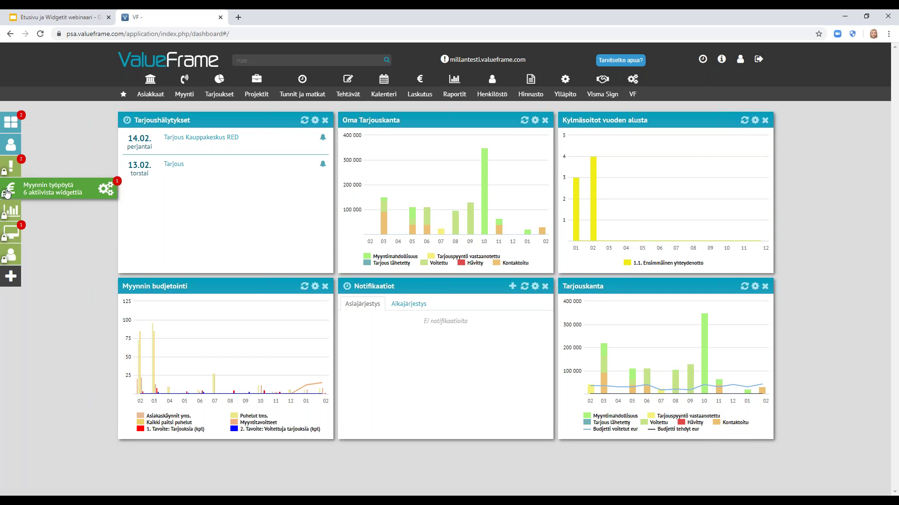
left_click(755, 121)
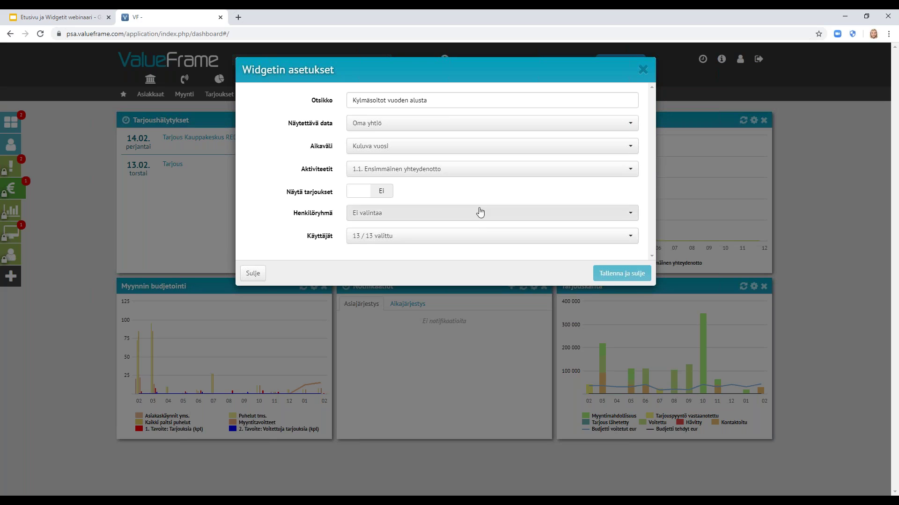
left_click(476, 173)
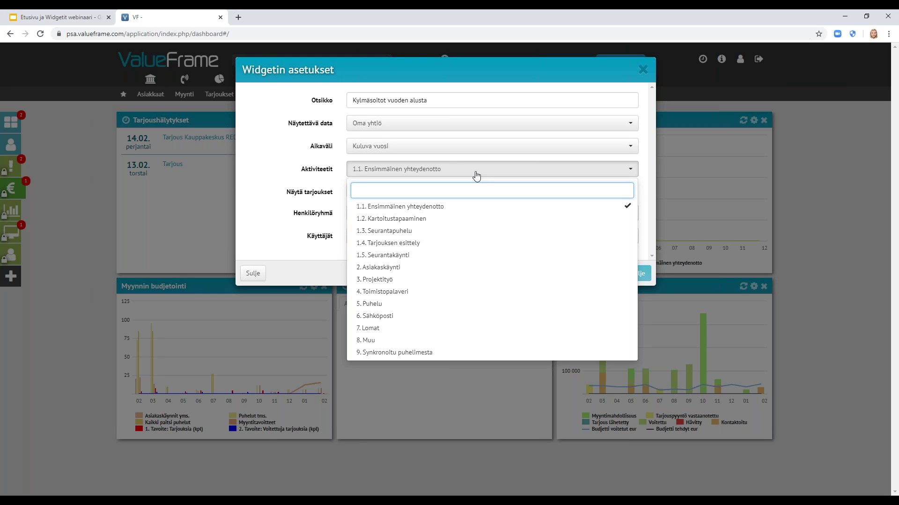
left_click(474, 219)
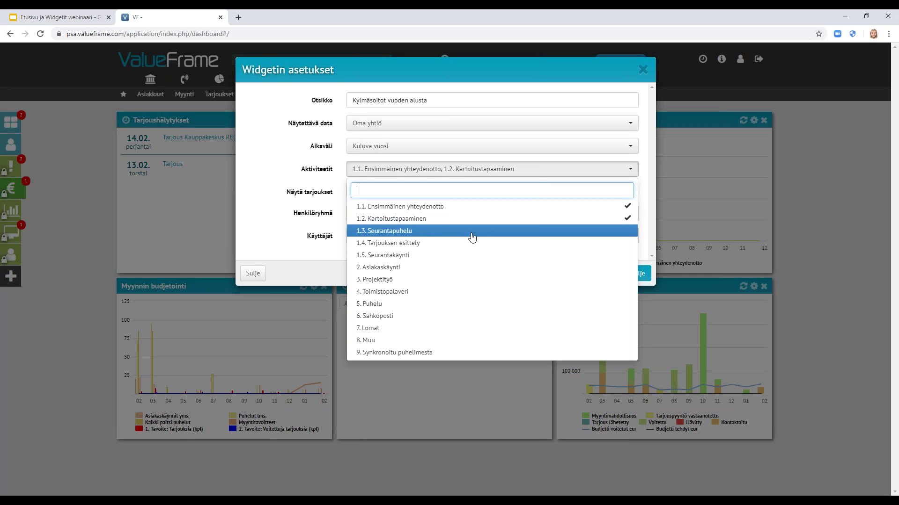
left_click(471, 231)
left_click(471, 243)
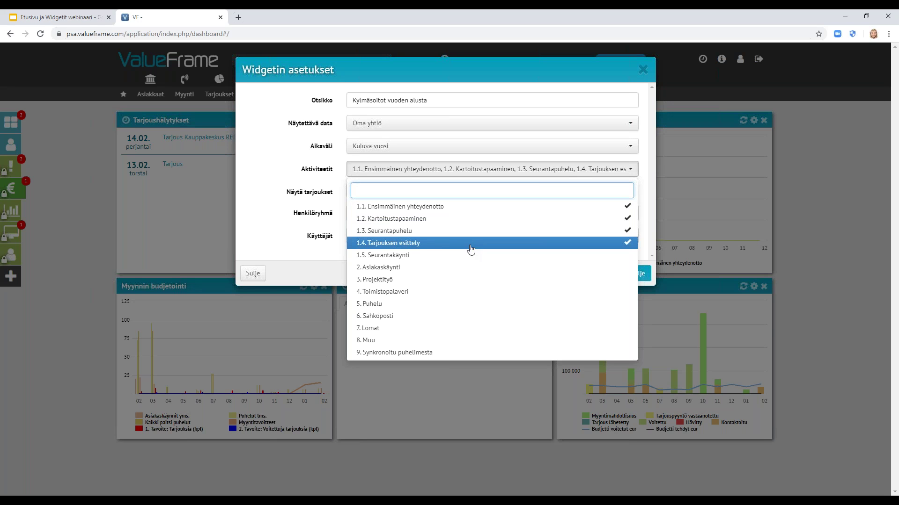
left_click(643, 274)
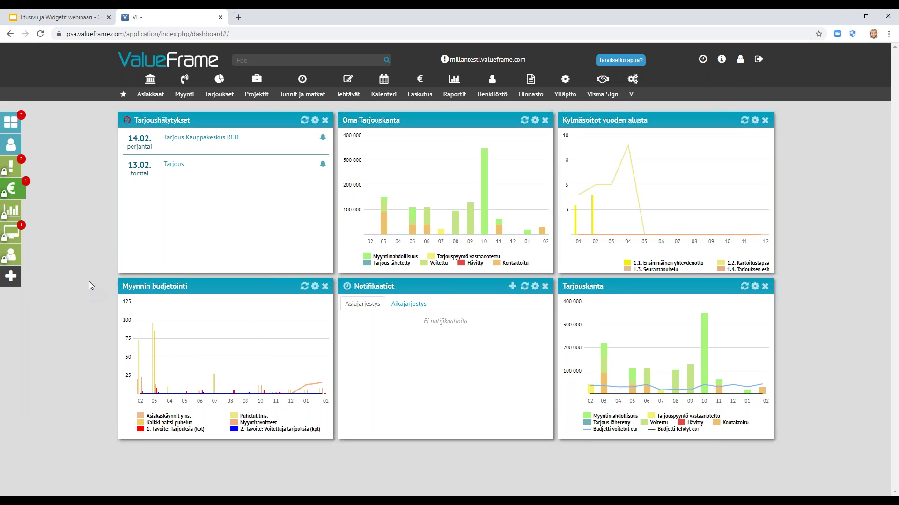
View the recently used Osaprojektit, Asiakkaat and Kontaktit in the Viimeksi käytetyt widget on the first dashboard.
left_click(12, 125)
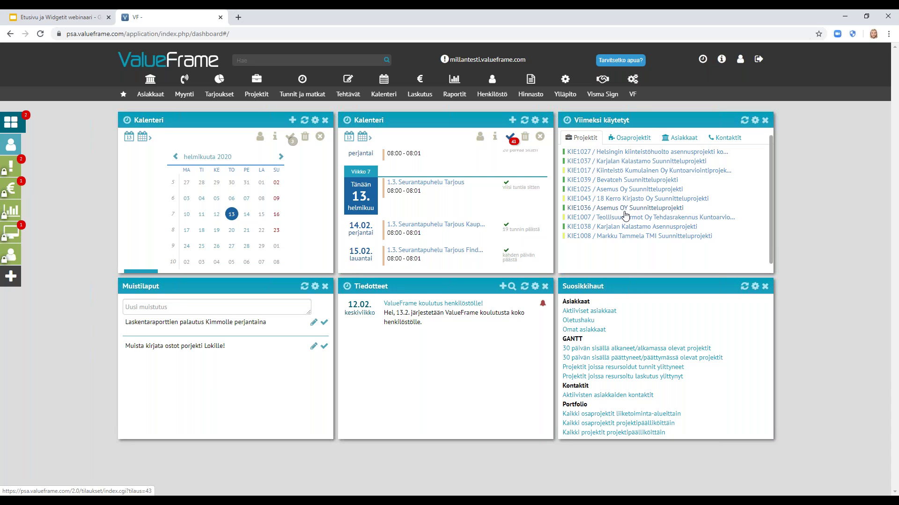
left_click(629, 137)
left_click(667, 143)
left_click(718, 137)
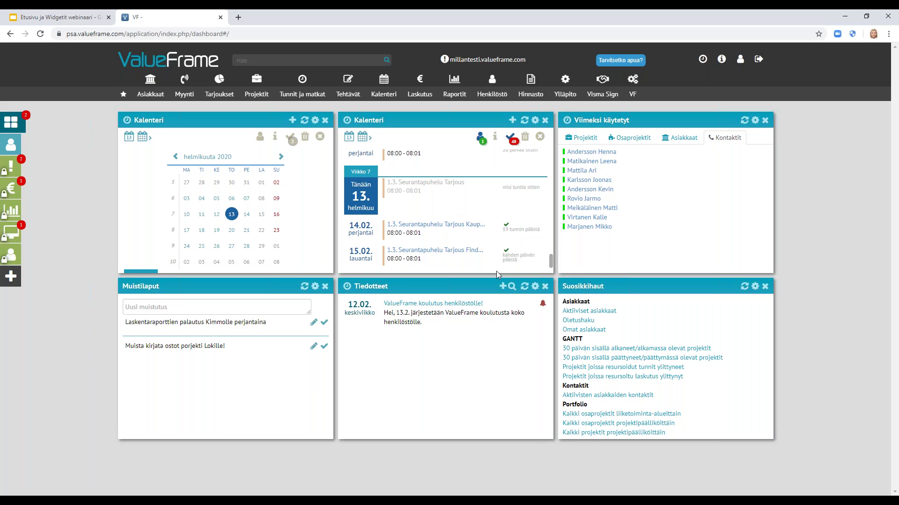
Open Yleiset asetukset in a new browser tab, examine the Projektit ja osaprojektit and Raportointi settings, and return to the dashboard.
left_click(565, 96)
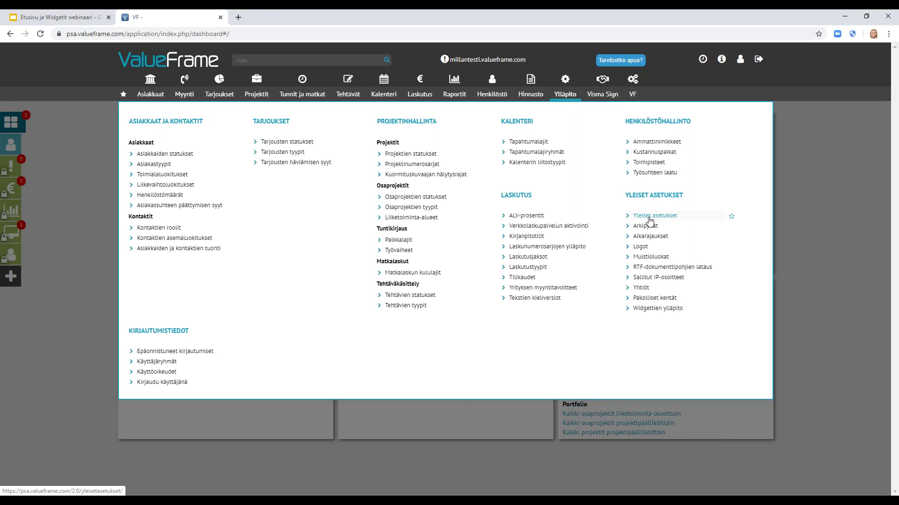
right_click(650, 219)
left_click(665, 226)
left_click(281, 16)
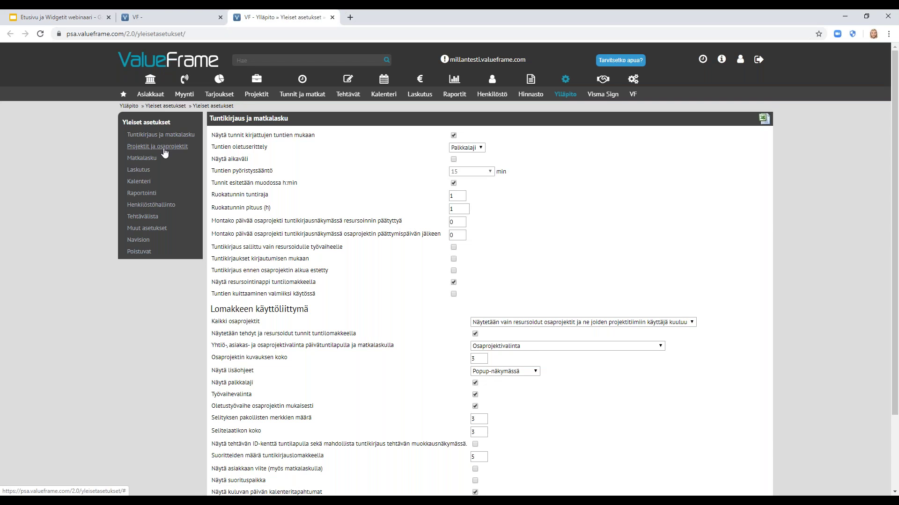
left_click(164, 151)
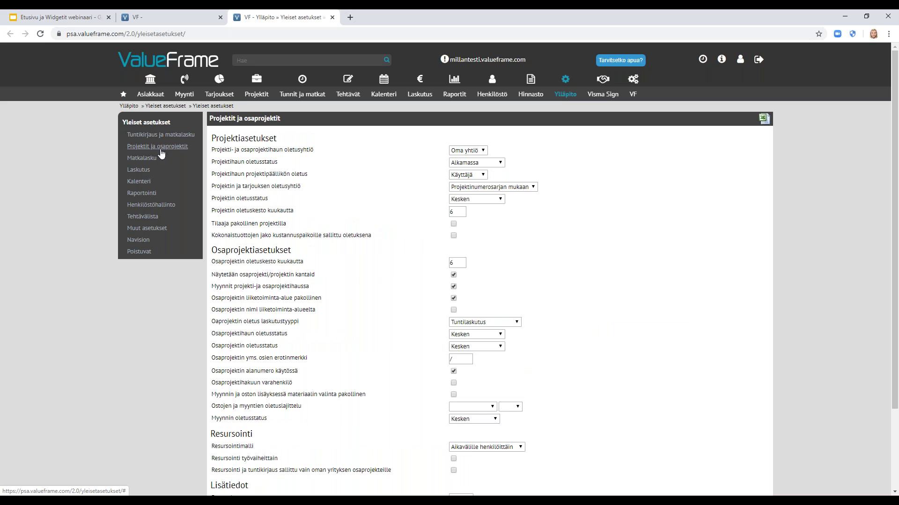
left_click(141, 195)
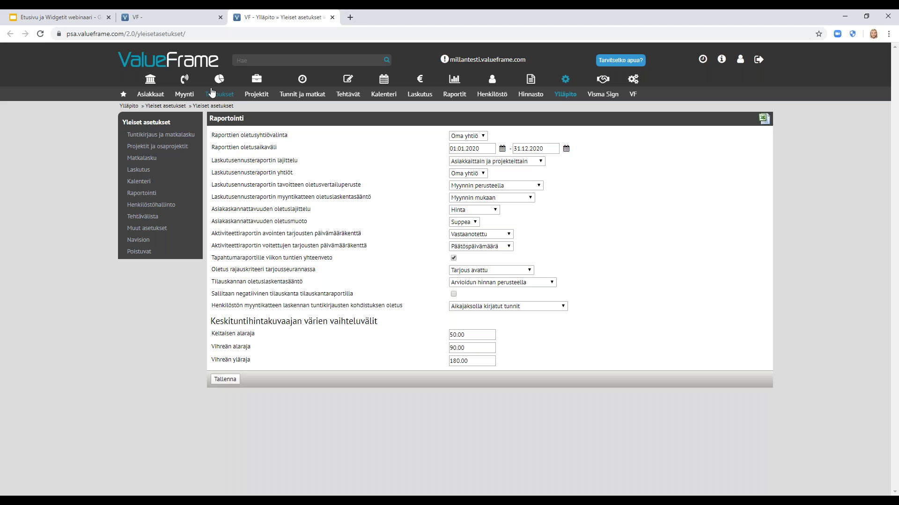
left_click(173, 19)
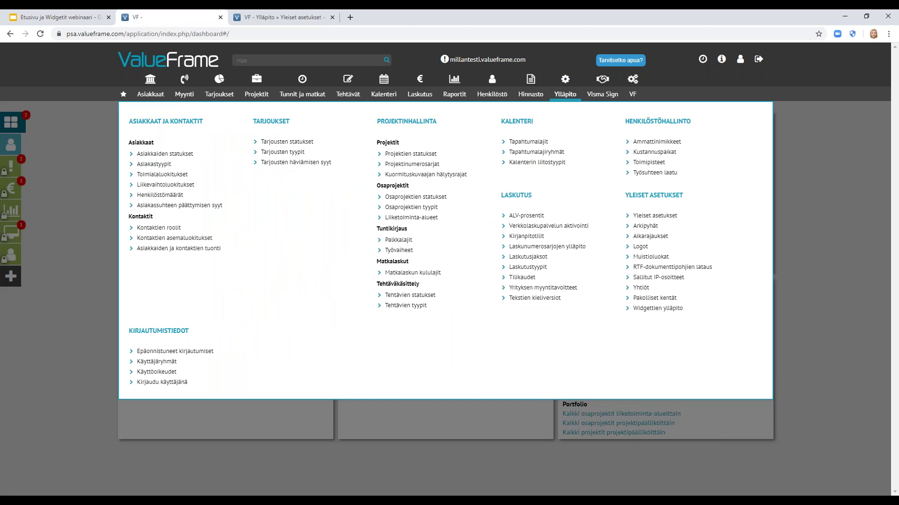